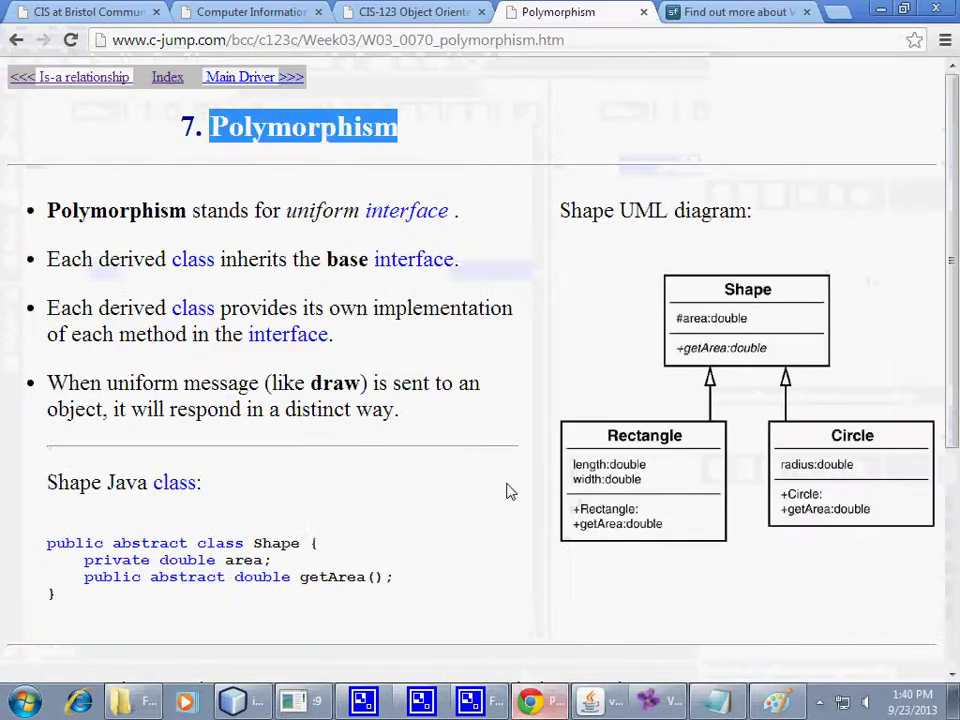
# Open the chapter index, then scroll the syllabus page to the Sep 20 homework post
pyautogui.click(165, 78)
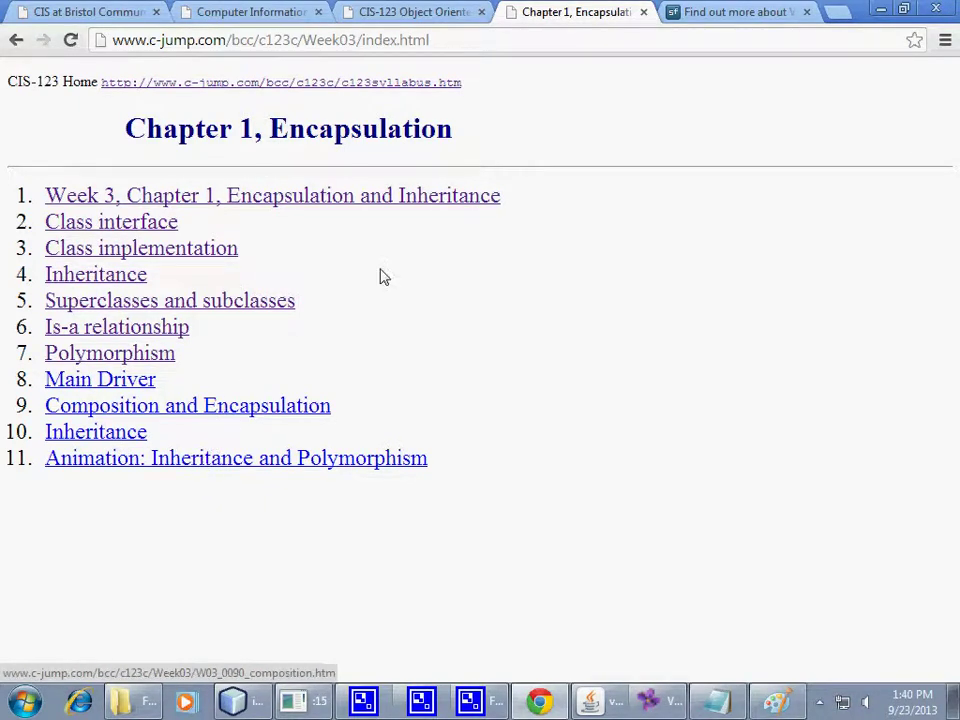
pyautogui.click(422, 14)
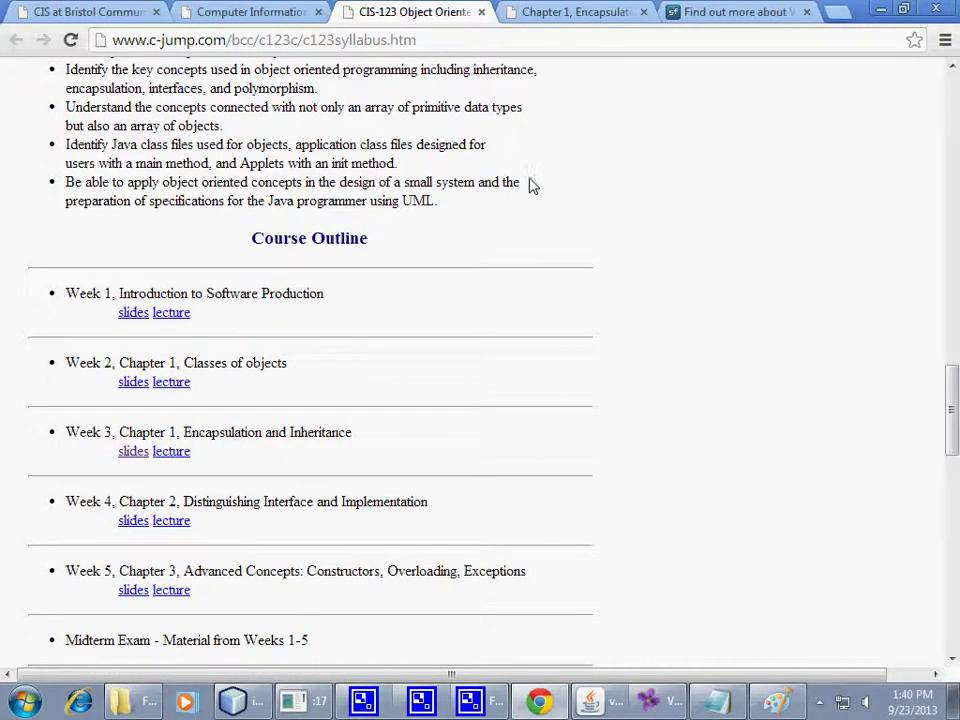
pyautogui.scroll(4, 640, 200)
pyautogui.scroll(5, 953, 262)
pyautogui.moveTo(953, 262); pyautogui.dragTo(951, 81)
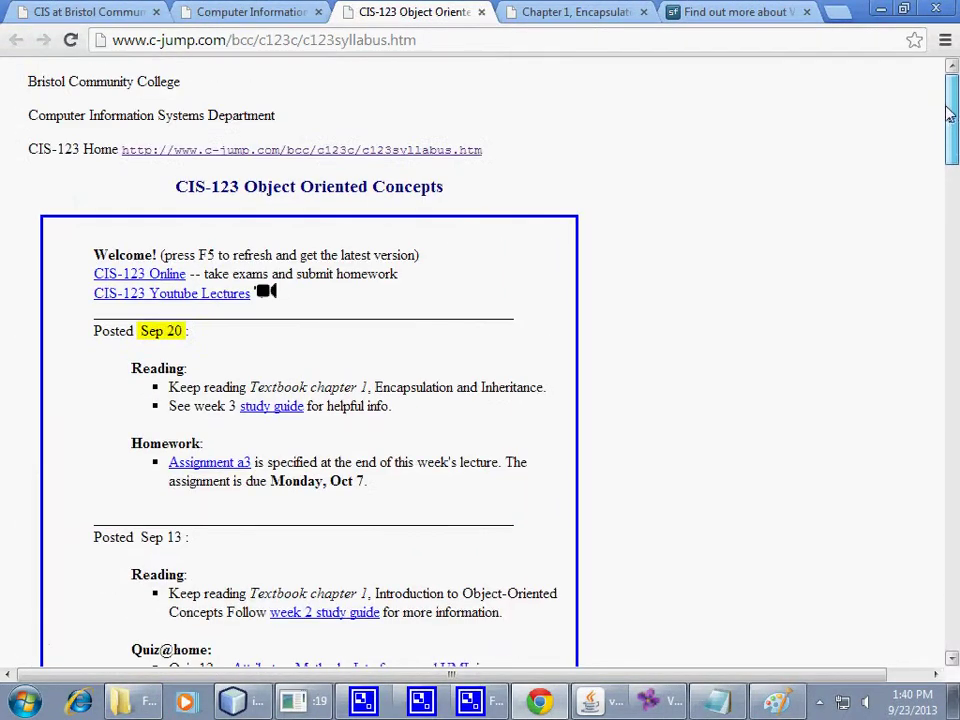
pyautogui.scroll(-3, 628, 308)
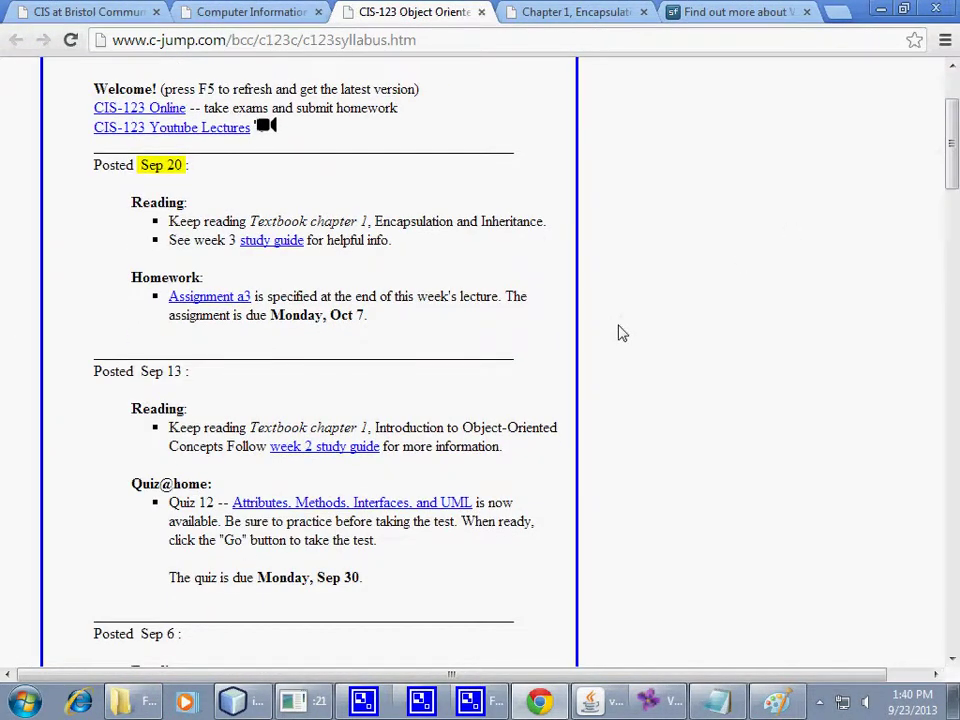
# Download the Assignment a3 file hw03.doc and open it in Word
pyautogui.click(187, 298)
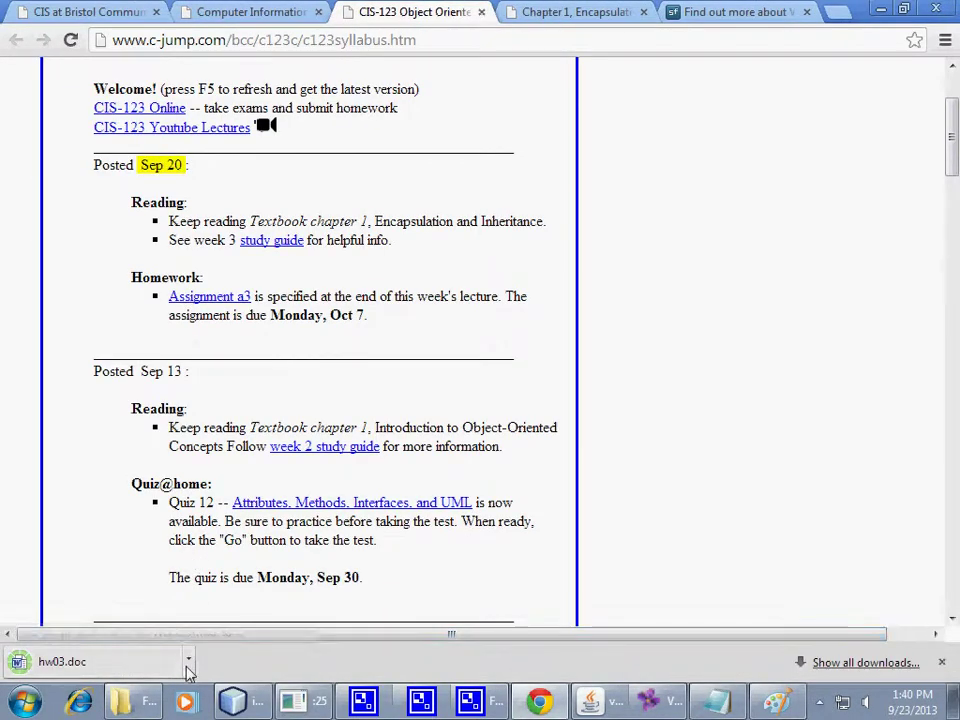
pyautogui.click(188, 667)
pyautogui.click(238, 569)
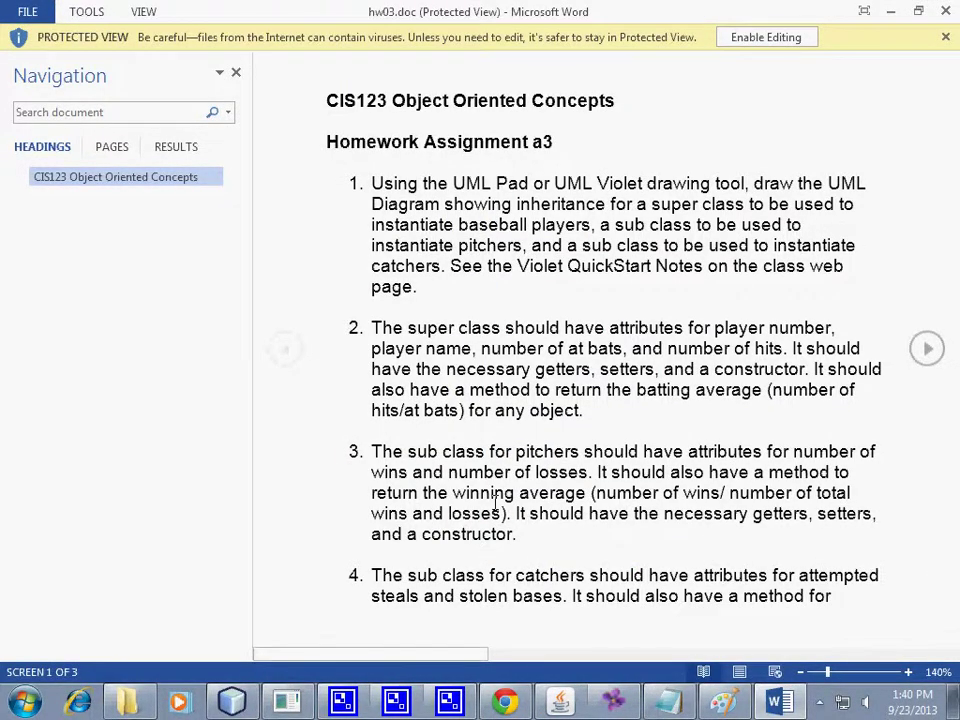
# Hide Word's Navigation pane and Protected View bar, then briefly highlight 'UML Violet' in item 1
pyautogui.click(236, 73)
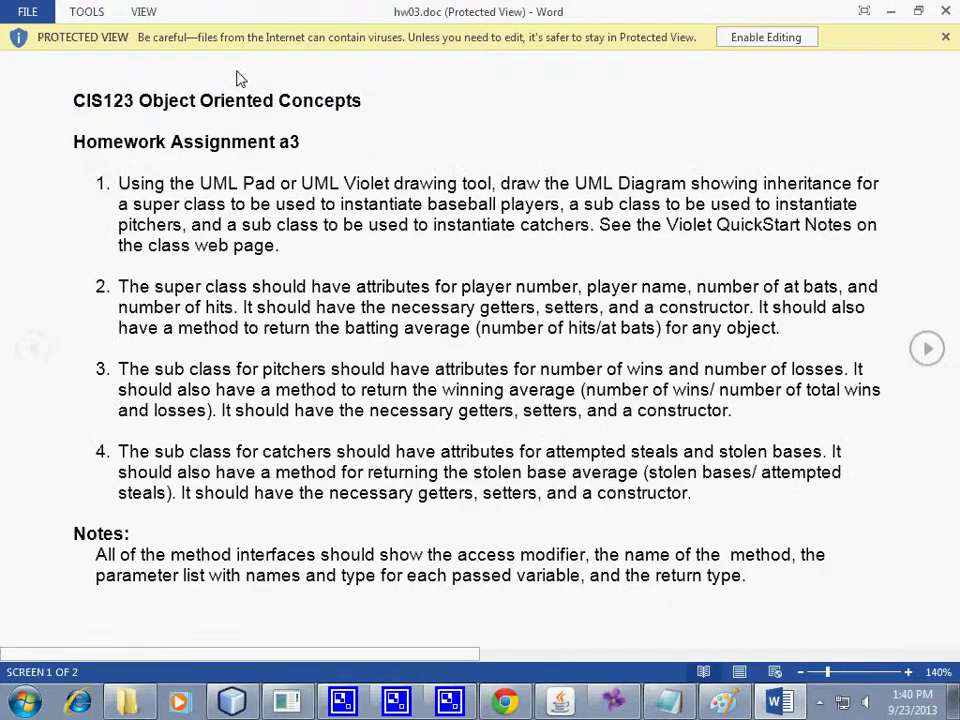
pyautogui.click(944, 37)
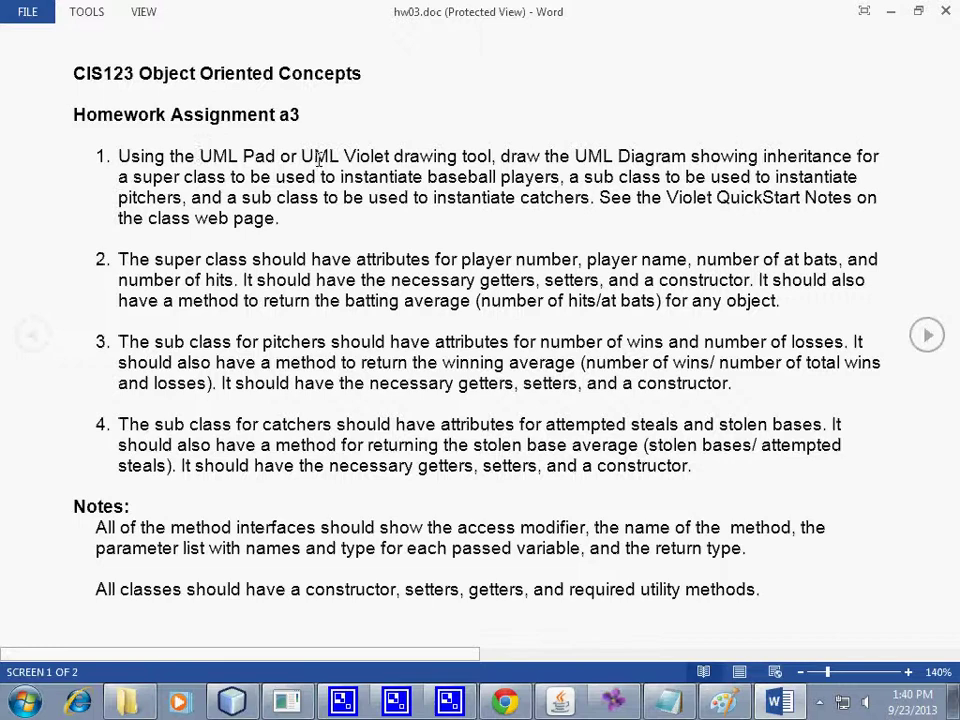
pyautogui.moveTo(304, 157); pyautogui.dragTo(376, 153)
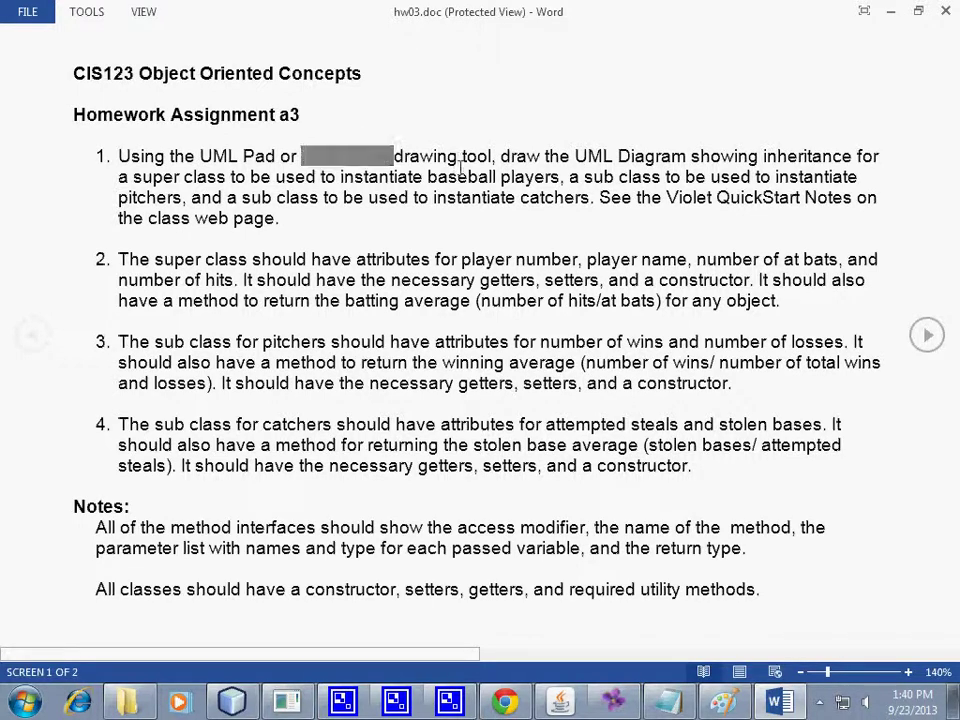
pyautogui.click(461, 167)
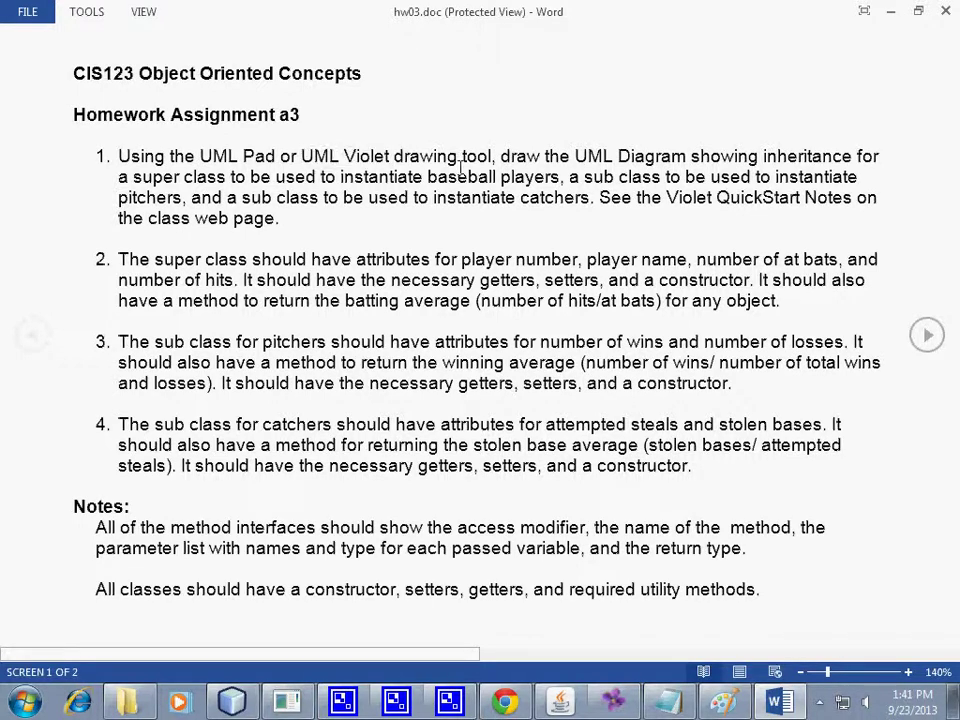
# Bring the Violet diagram into view, add then delete a trial class box, and select 'Inherits from'
pyautogui.click(613, 700)
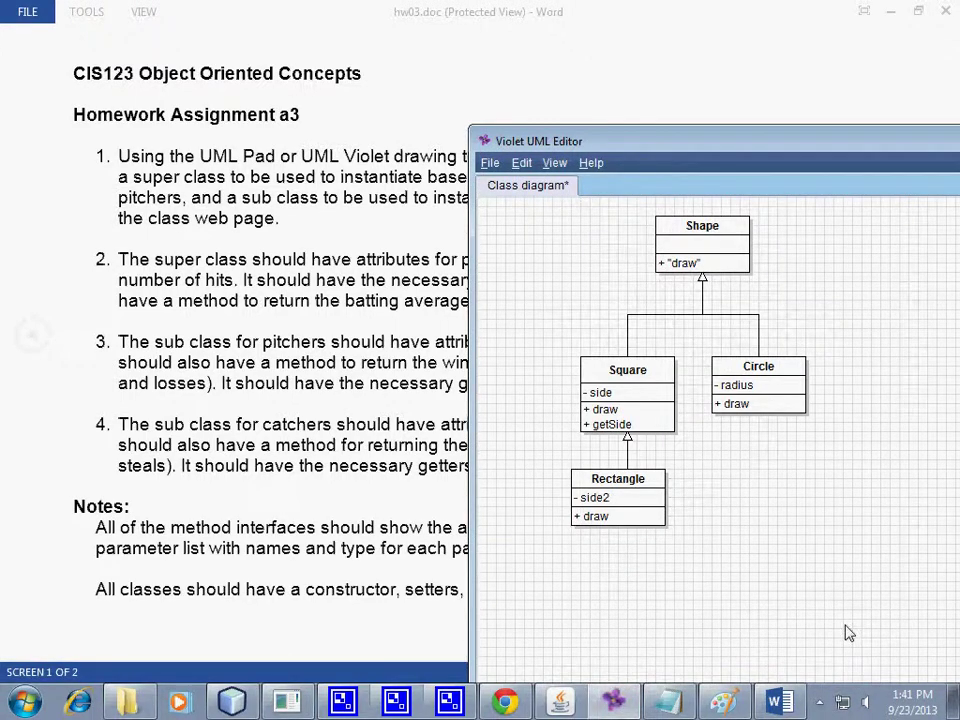
pyautogui.moveTo(782, 144); pyautogui.dragTo(385, 37)
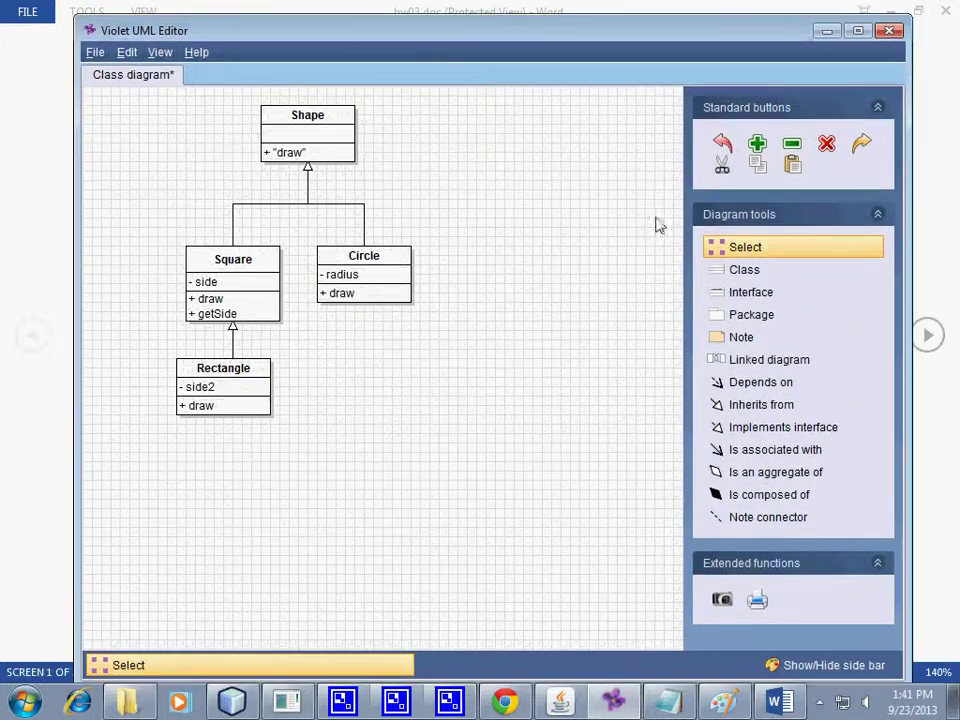
pyautogui.click(746, 272)
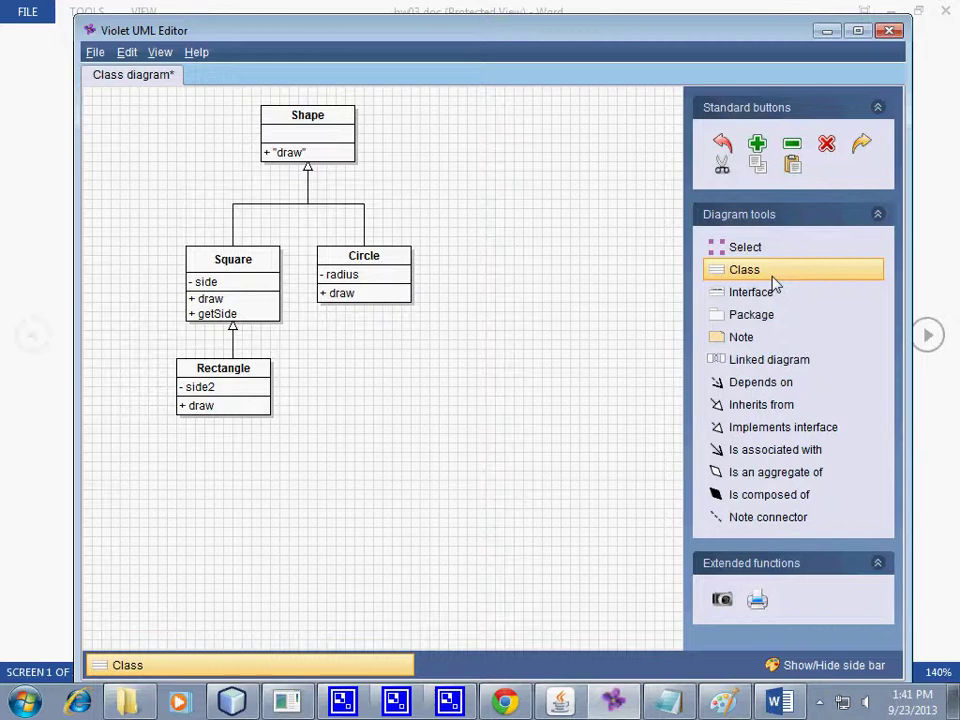
pyautogui.click(544, 296)
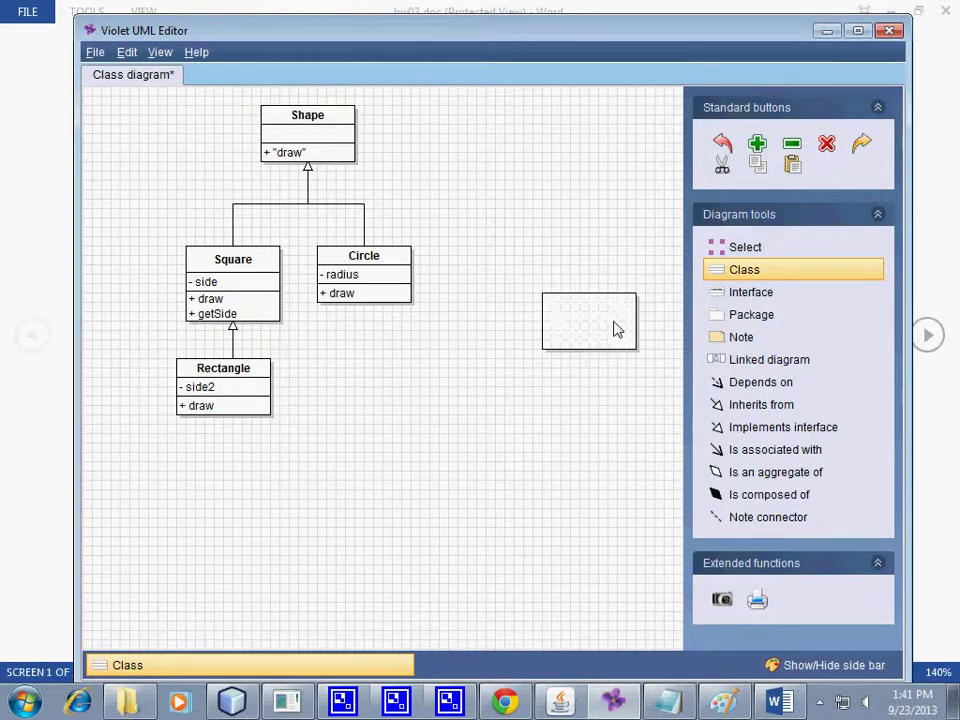
pyautogui.click(722, 252)
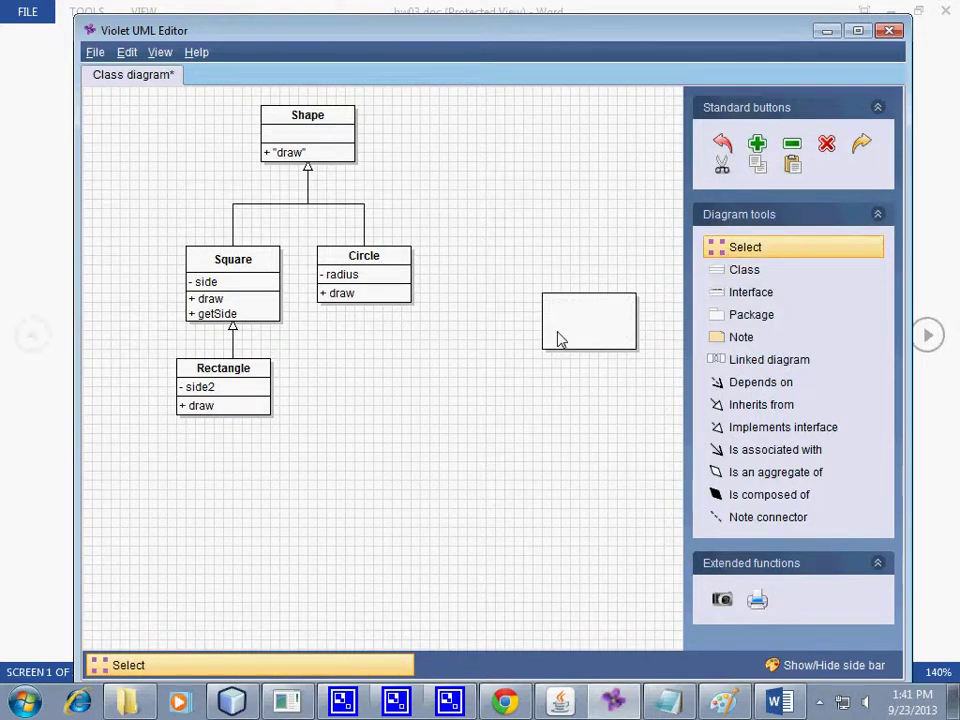
pyautogui.click(583, 332)
pyautogui.press('Delete')
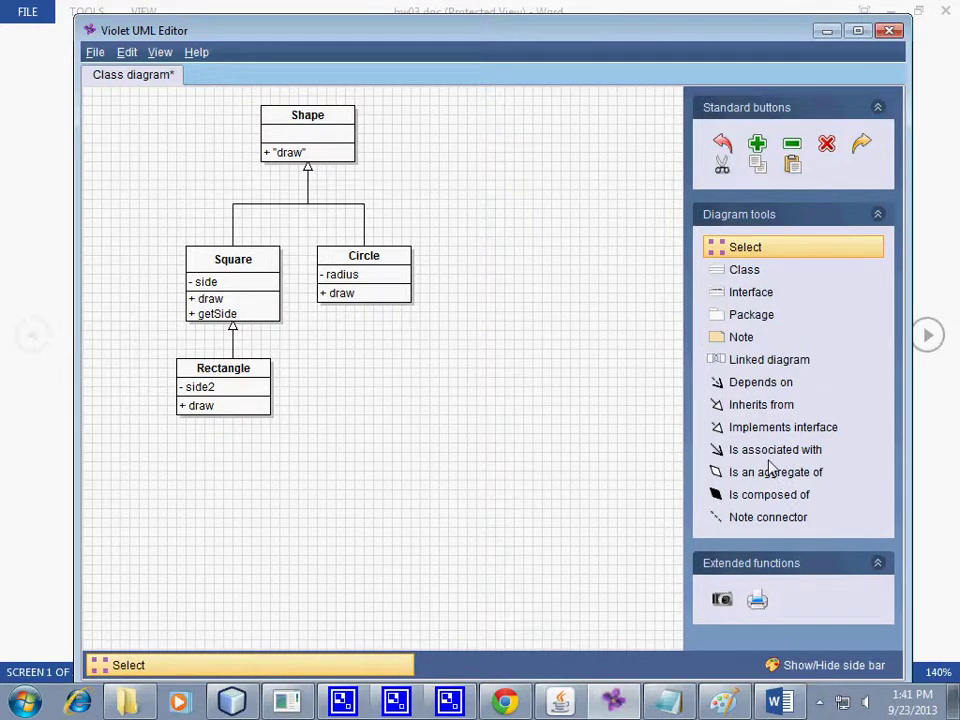
pyautogui.click(796, 410)
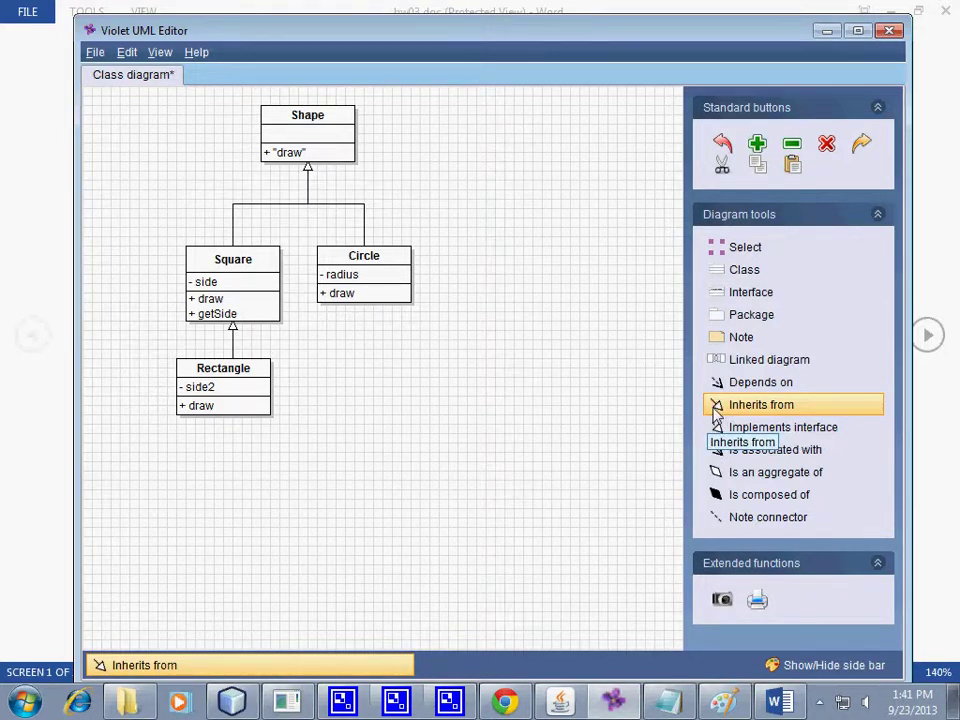
pyautogui.click(390, 9)
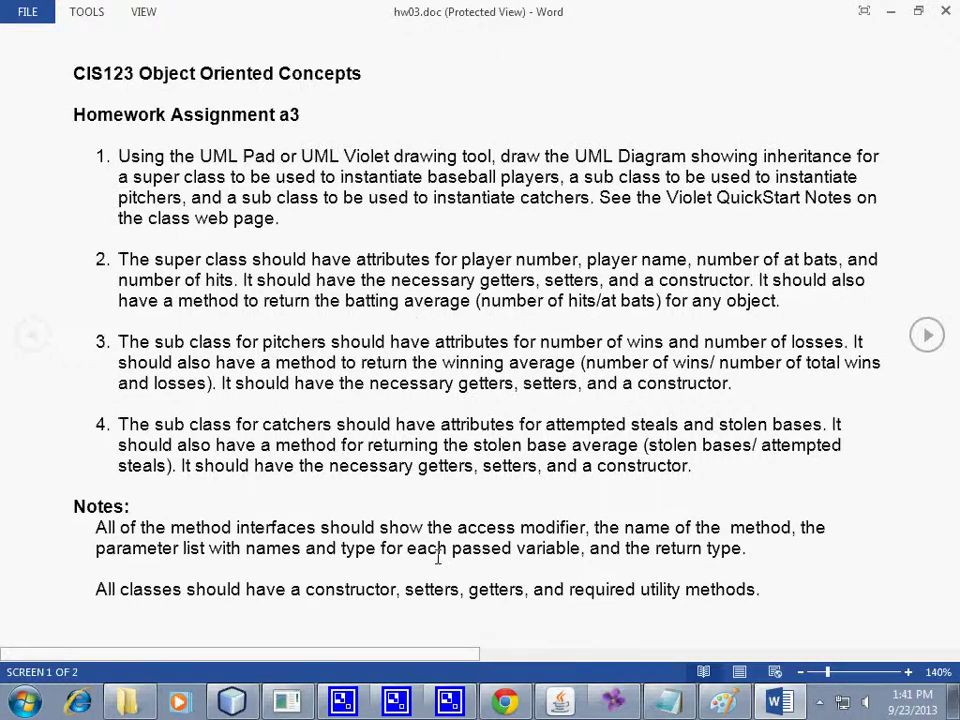
pyautogui.hotkey('alt', 'Tab')
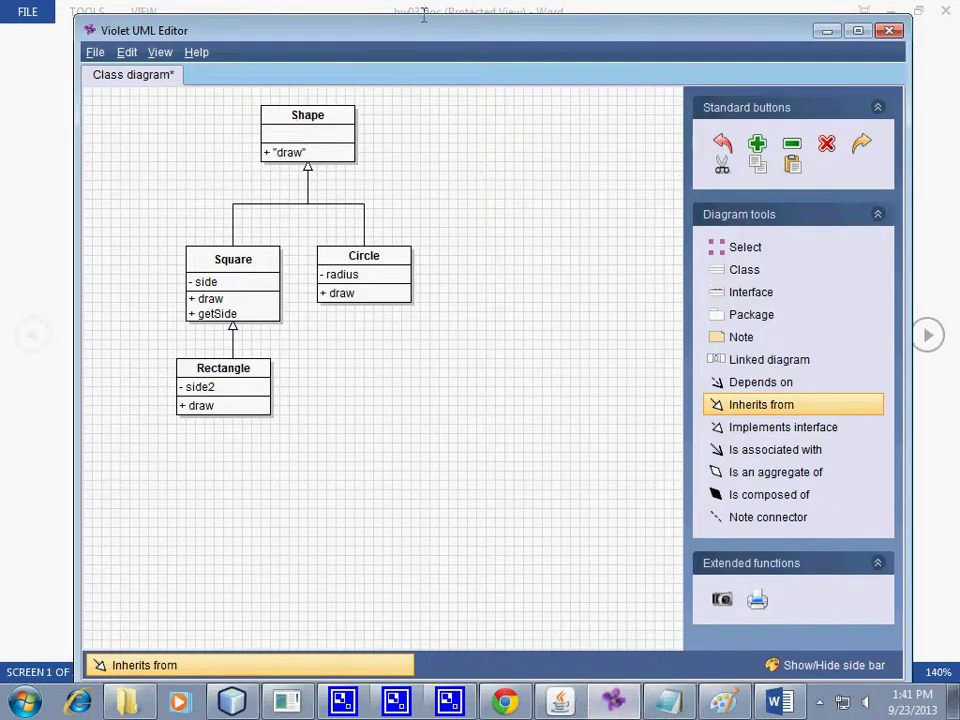
pyautogui.moveTo(420, 30); pyautogui.dragTo(895, 311)
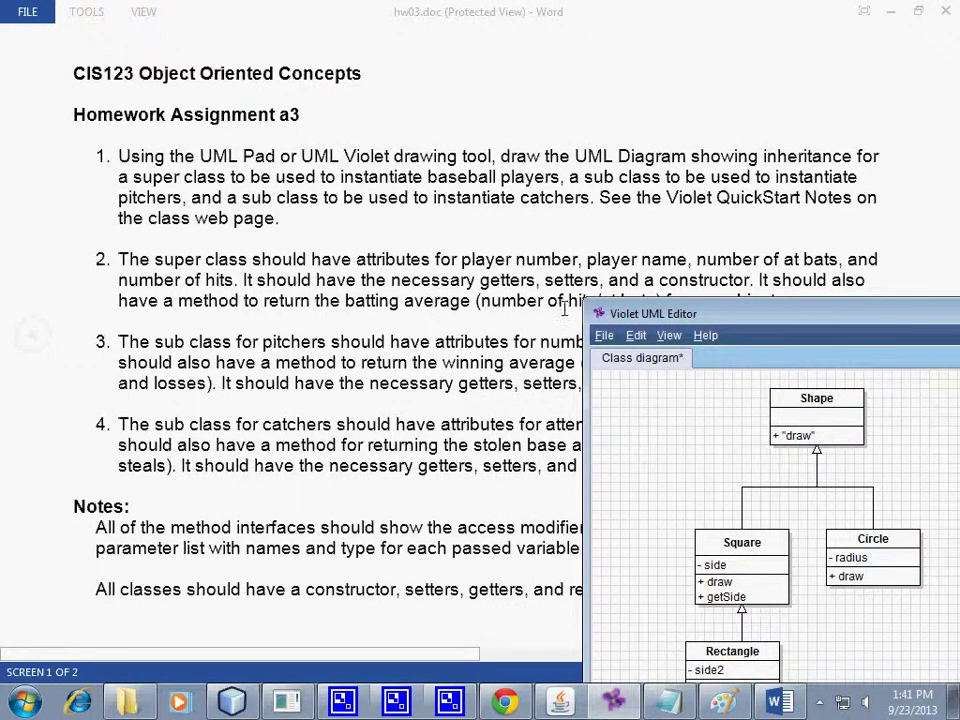
pyautogui.click(686, 280)
pyautogui.doubleClick(686, 280)
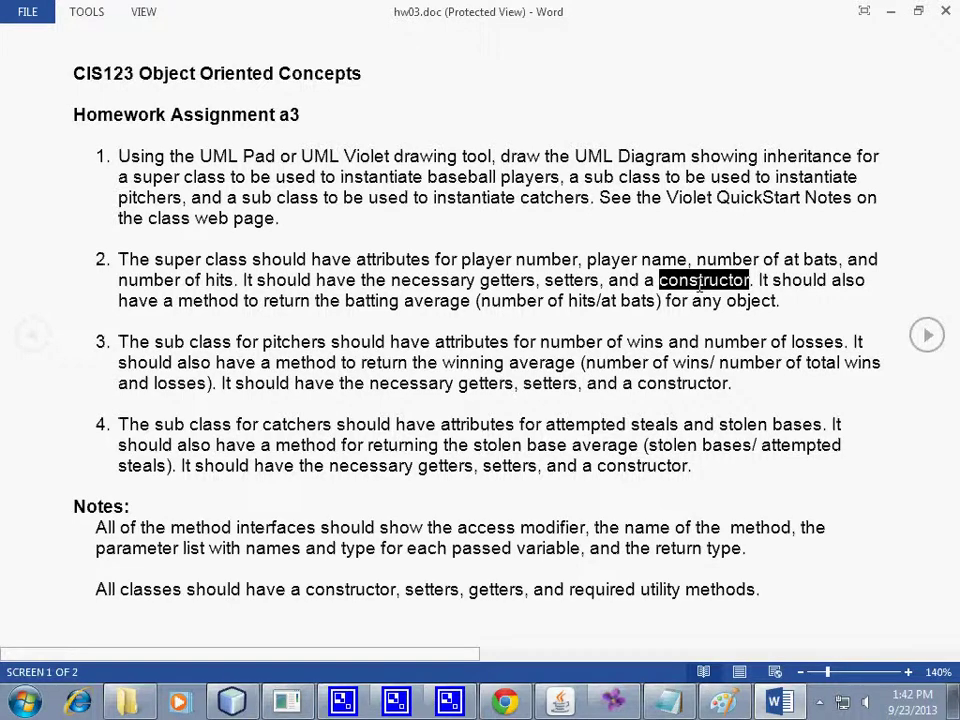
pyautogui.click(495, 285)
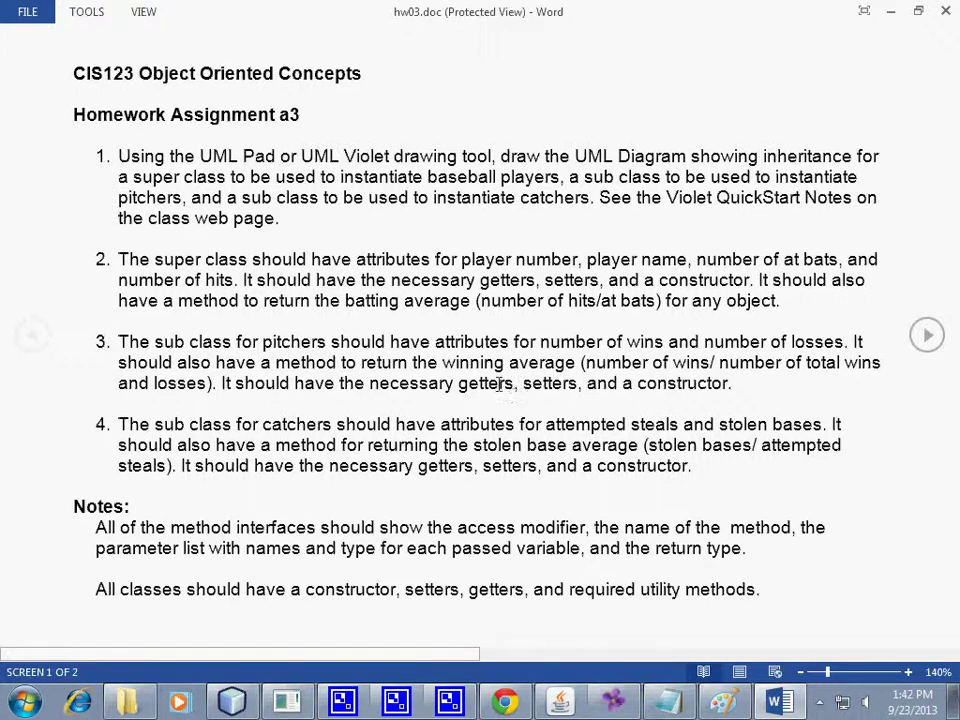
# Move the Violet diagram window up-left then back right, and return to the hw03.doc instructions
pyautogui.click(613, 700)
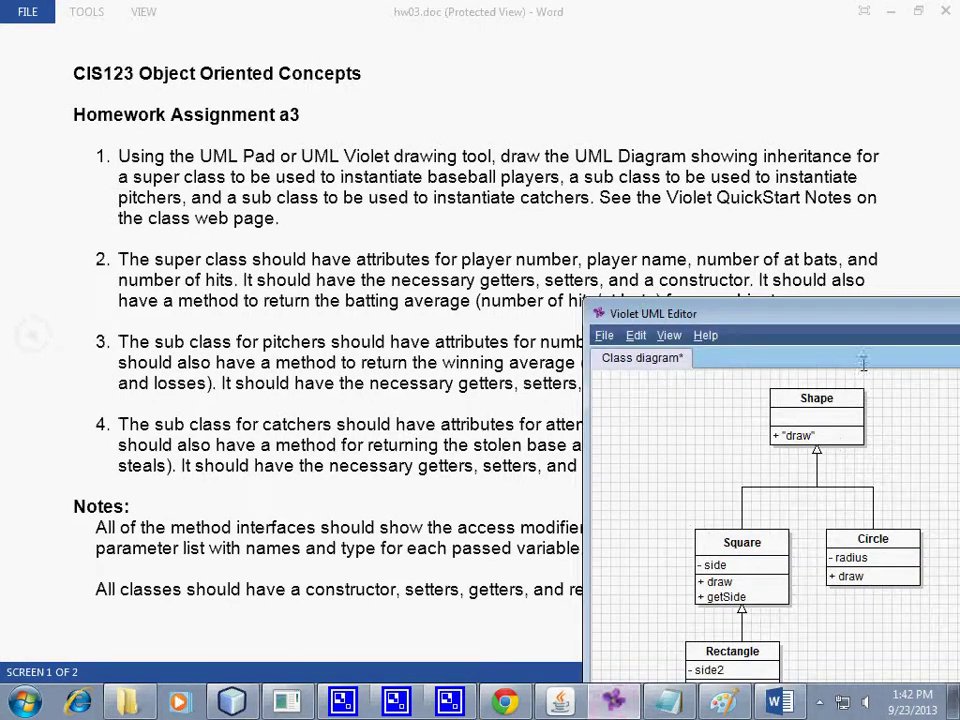
pyautogui.moveTo(821, 312); pyautogui.dragTo(593, 61)
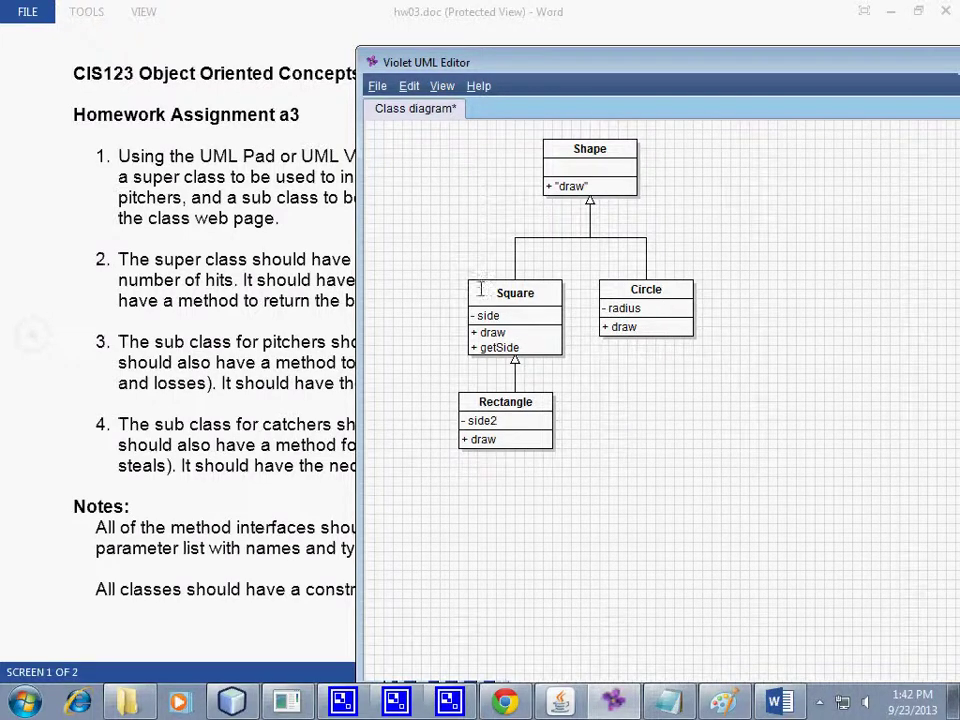
pyautogui.moveTo(509, 62)
pyautogui.mouseDown()
pyautogui.moveTo(696, 96)
pyautogui.moveTo(724, 139)
pyautogui.mouseUp()
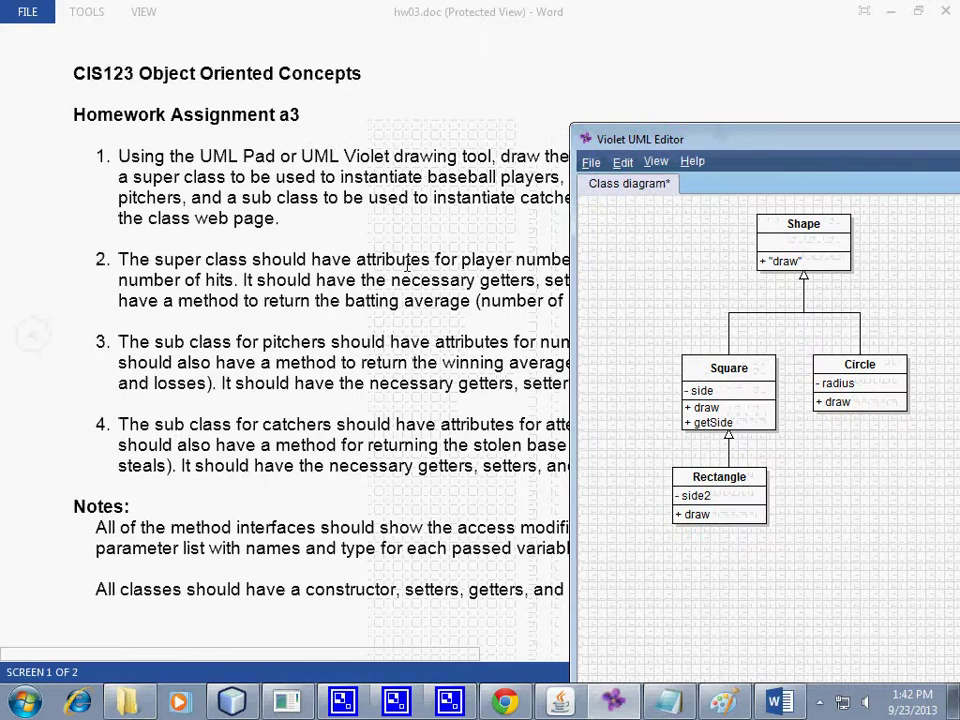
pyautogui.click(407, 263)
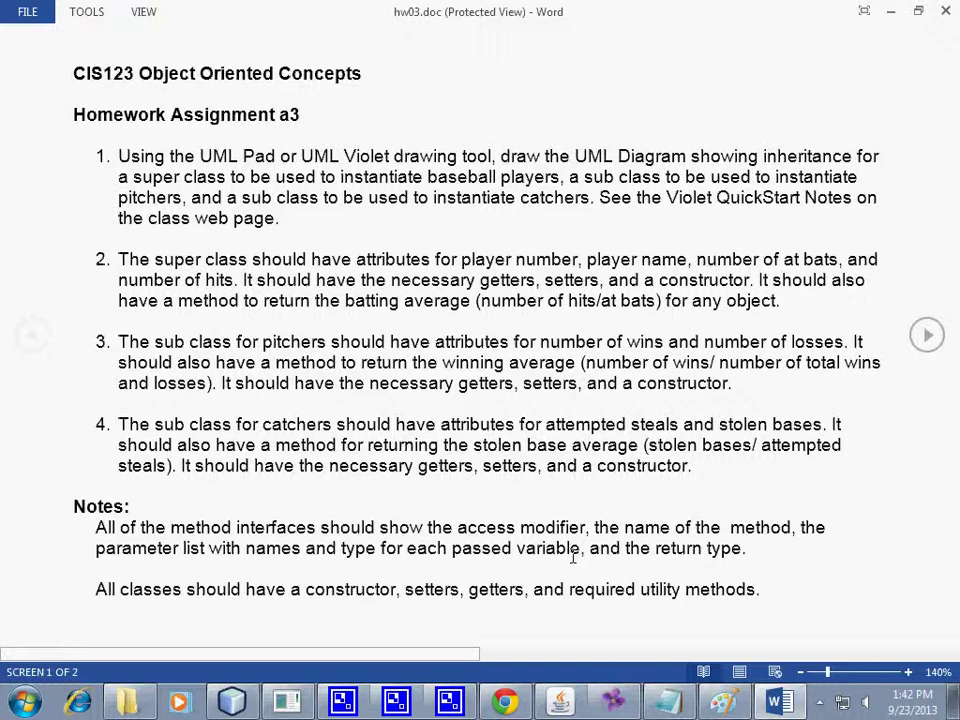
# Show Shape.java and Rectangle.java in NetBeans with the Violet diagram over the editor
pyautogui.click(232, 702)
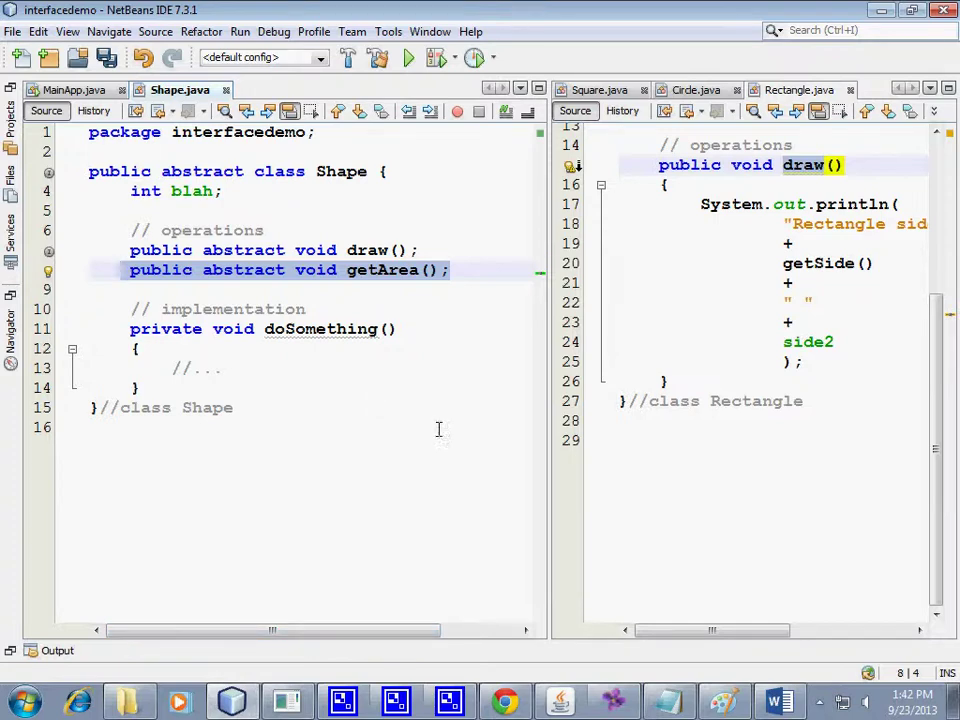
pyautogui.moveTo(613, 701)
pyautogui.click(590, 658)
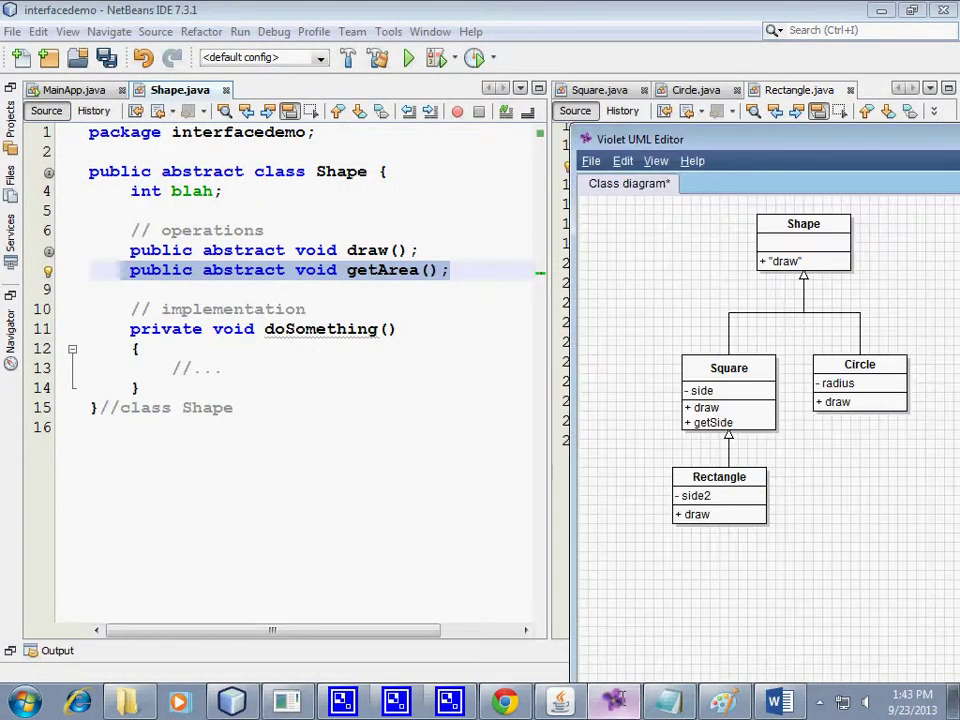
# Shift the Violet window left over the code and bring hw03.doc in Word forward
pyautogui.moveTo(805, 140); pyautogui.dragTo(680, 114)
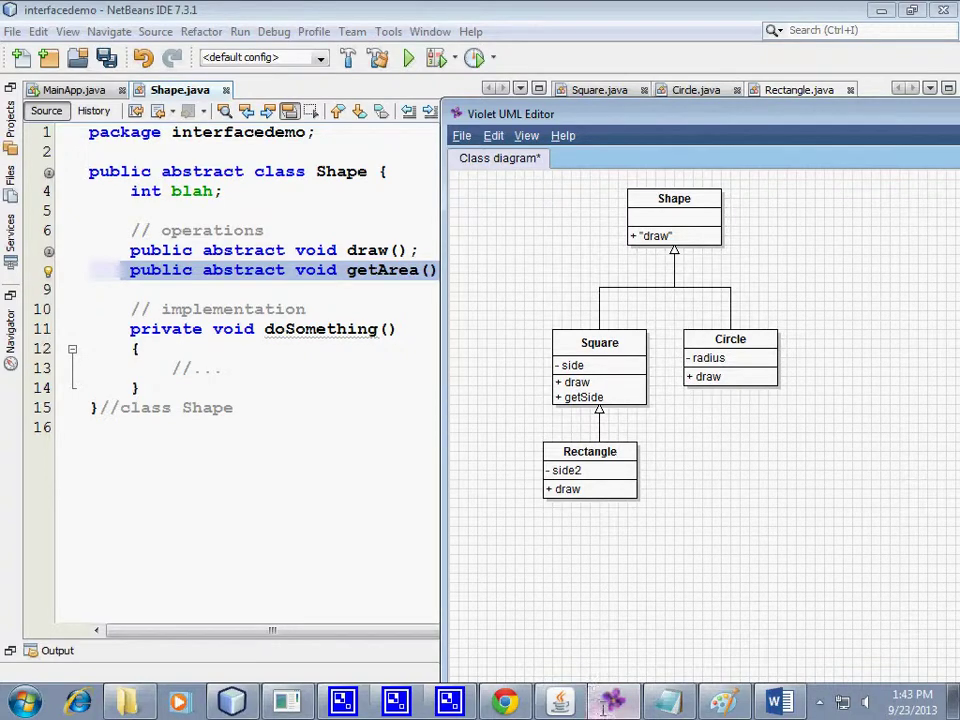
pyautogui.moveTo(724, 702)
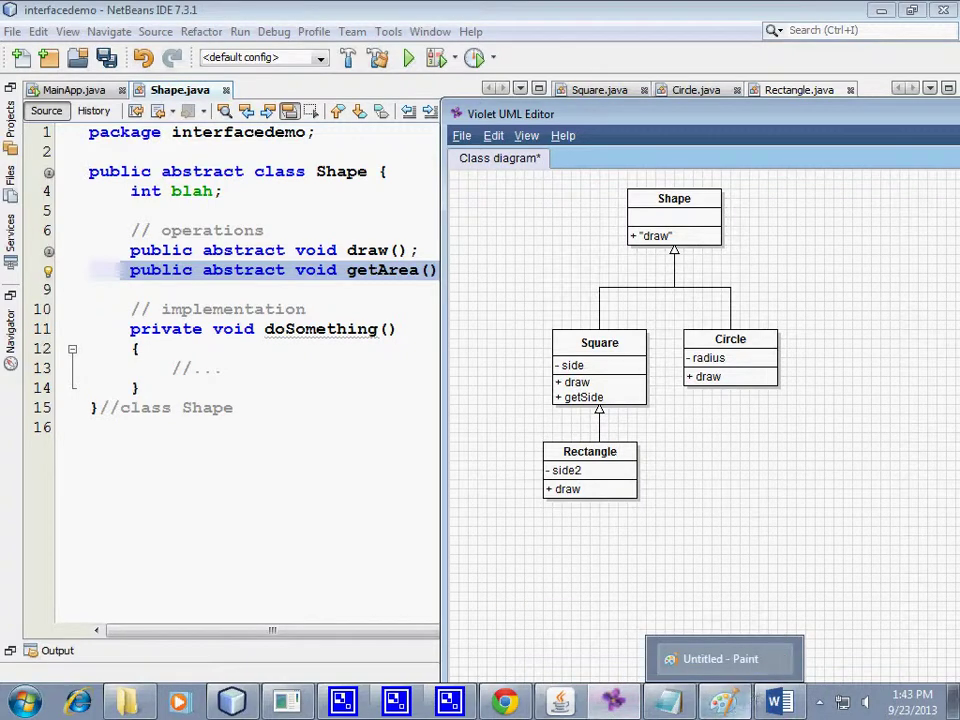
pyautogui.click(776, 702)
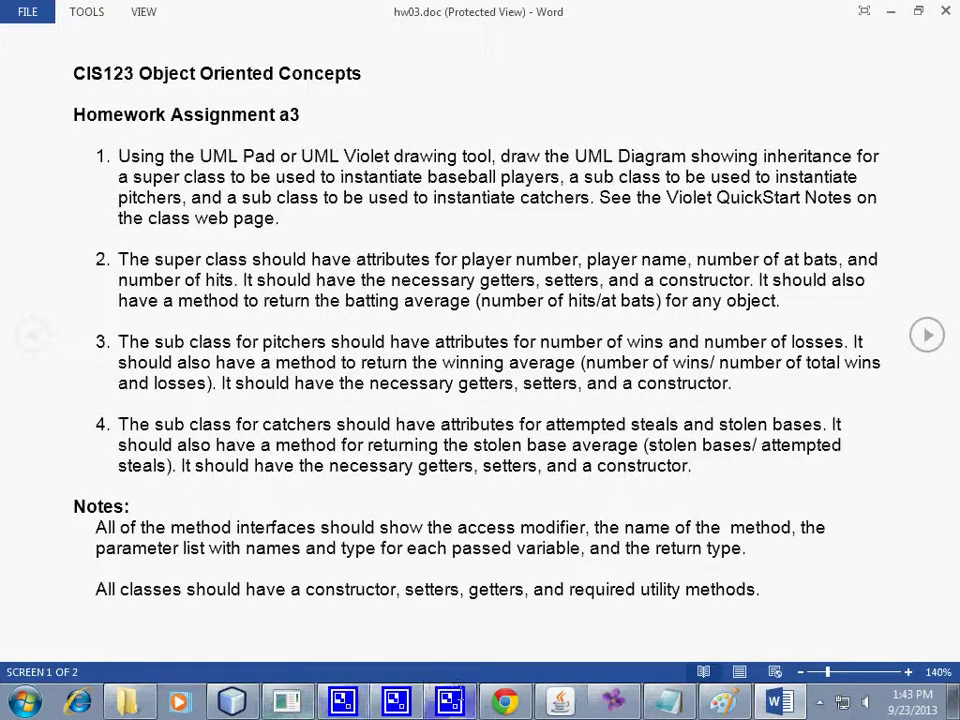
# Scroll Chrome's CIS-123 syllabus to the Course Outline, highlighting the Week 4 title and 'Constructors'
pyautogui.hotkey('alt', 'Tab')
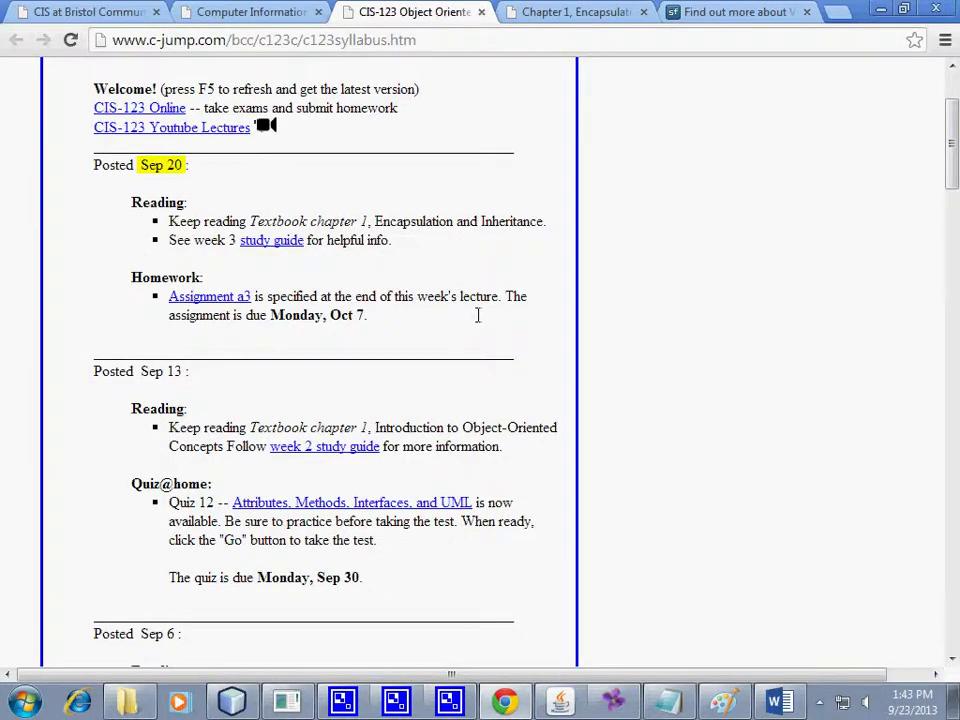
pyautogui.scroll(-5, 477, 315)
pyautogui.scroll(-5, 484, 315)
pyautogui.scroll(-5, 491, 306)
pyautogui.scroll(-3, 491, 306)
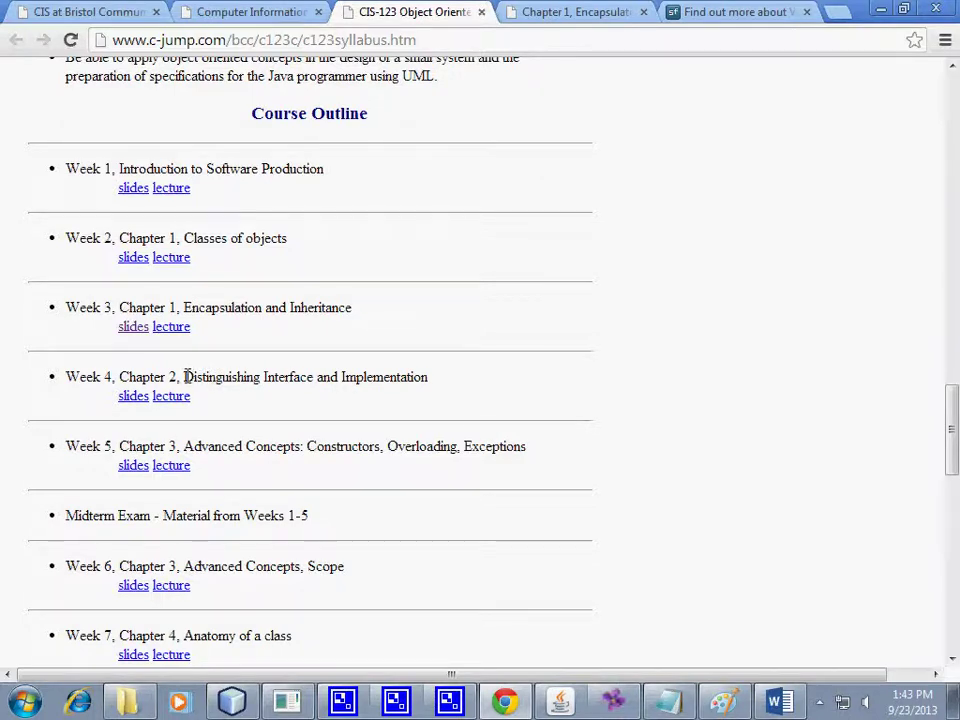
pyautogui.moveTo(186, 377); pyautogui.dragTo(435, 377)
pyautogui.click(435, 377)
pyautogui.doubleClick(318, 447)
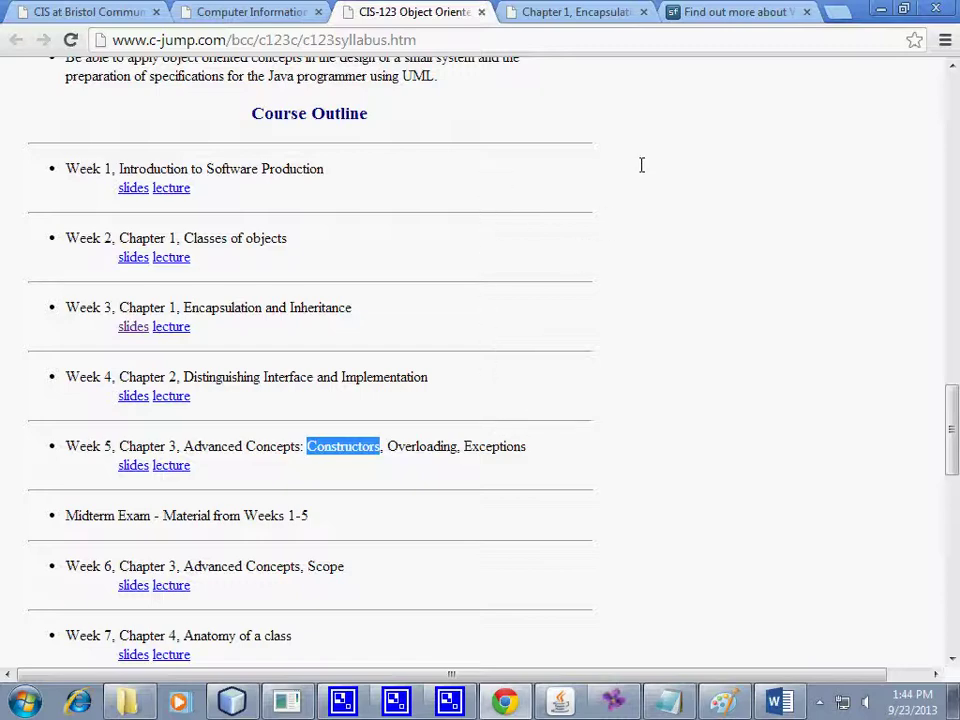
# Visit the SourceForge and Chapter 1 Encapsulation tabs and the Violet diagram, ending back on hw03.doc
pyautogui.click(715, 12)
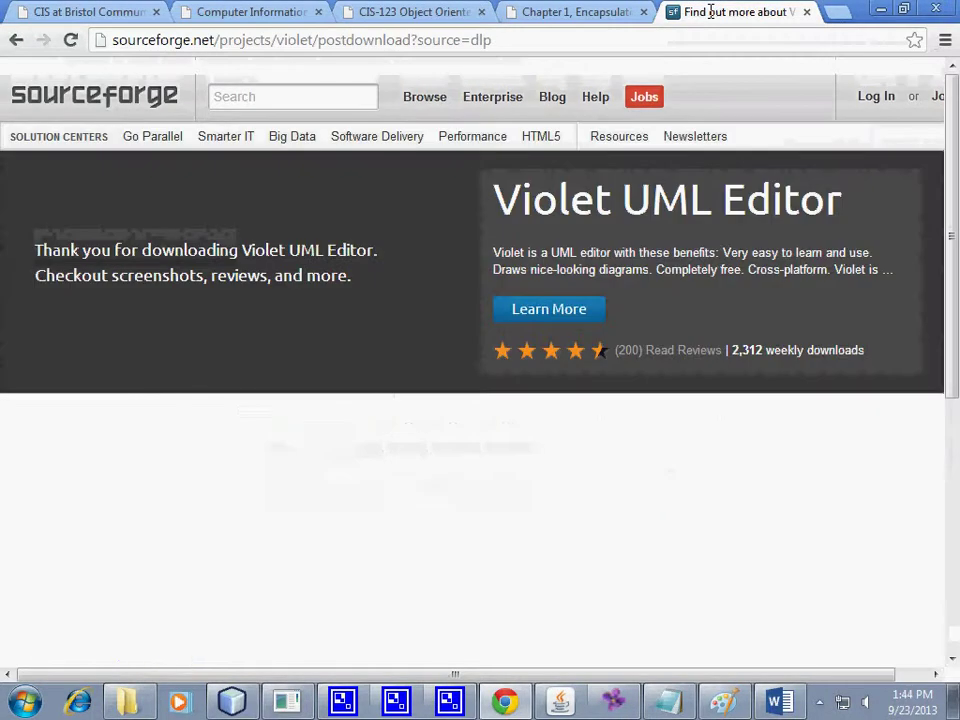
pyautogui.click(578, 12)
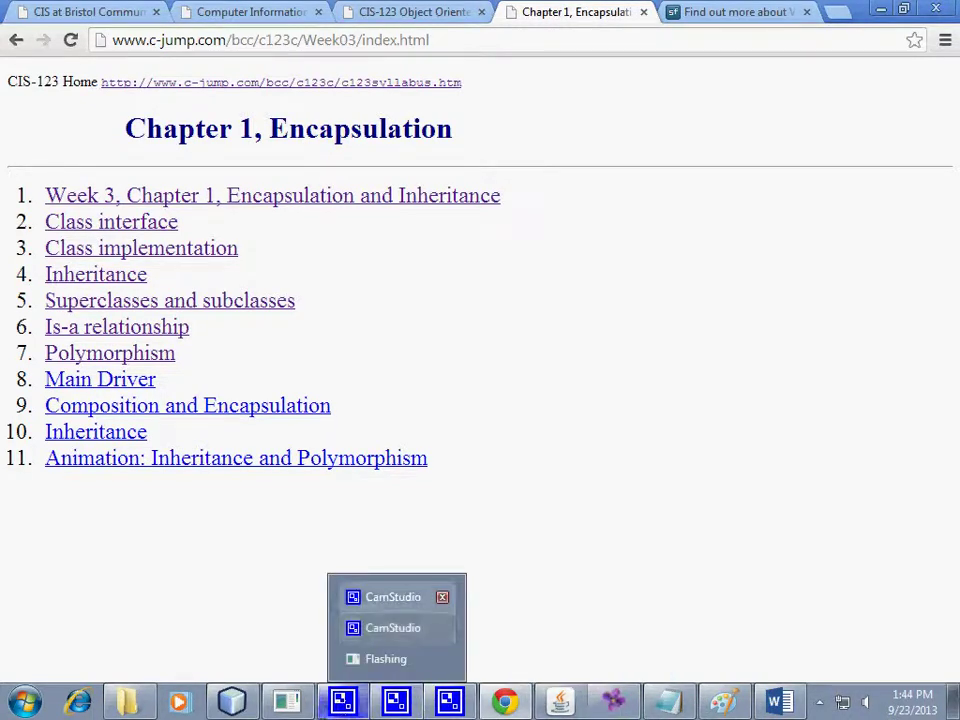
pyautogui.moveTo(614, 701)
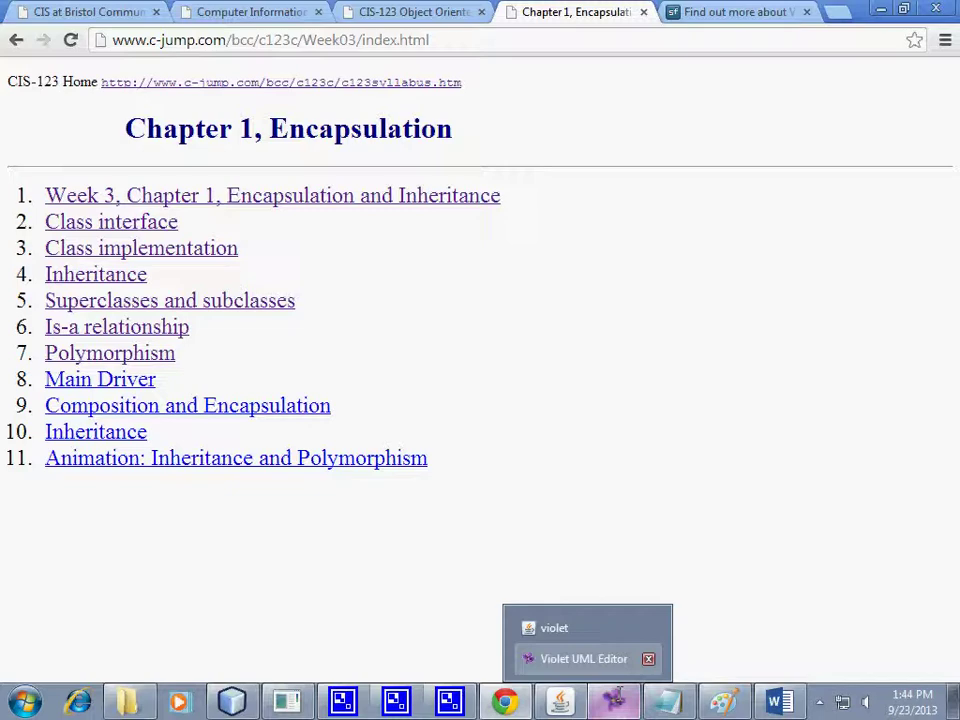
pyautogui.click(596, 659)
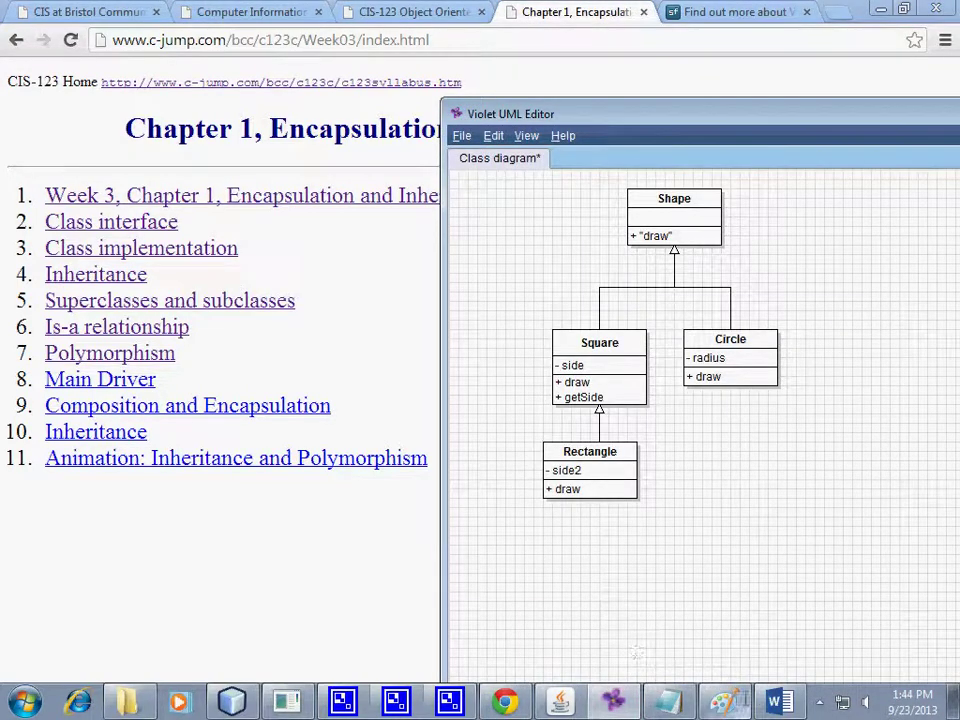
pyautogui.click(779, 701)
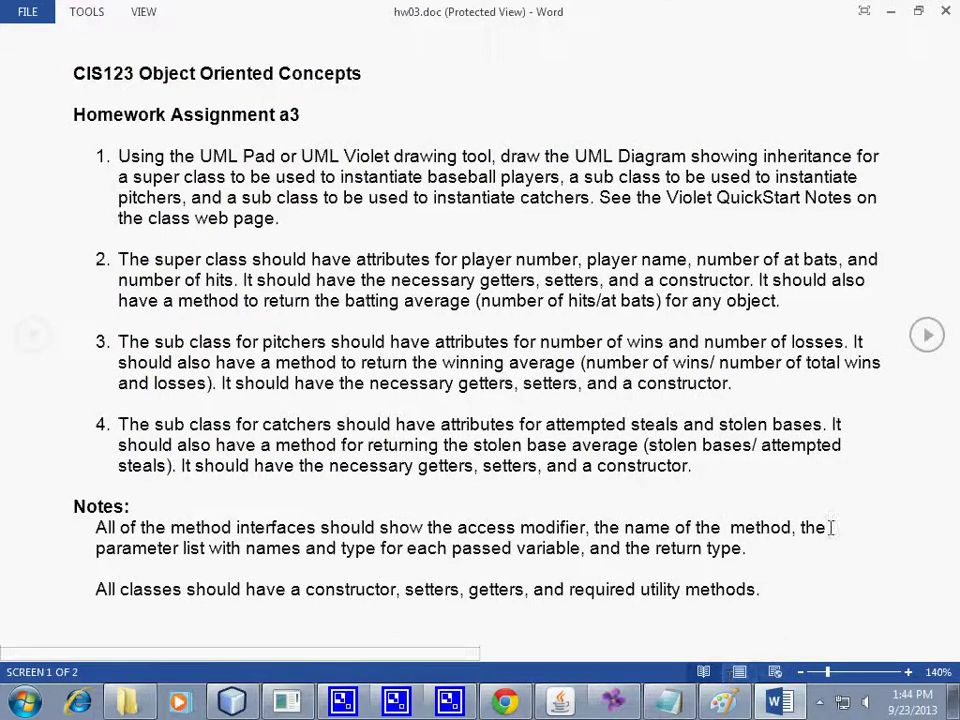
pyautogui.click(927, 334)
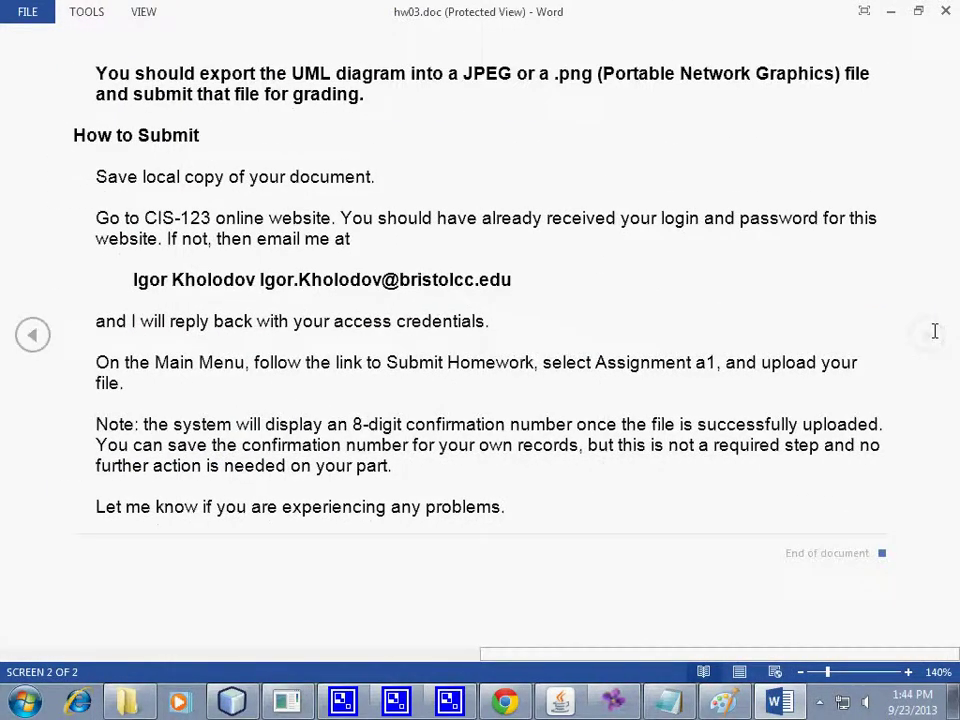
pyautogui.click(33, 336)
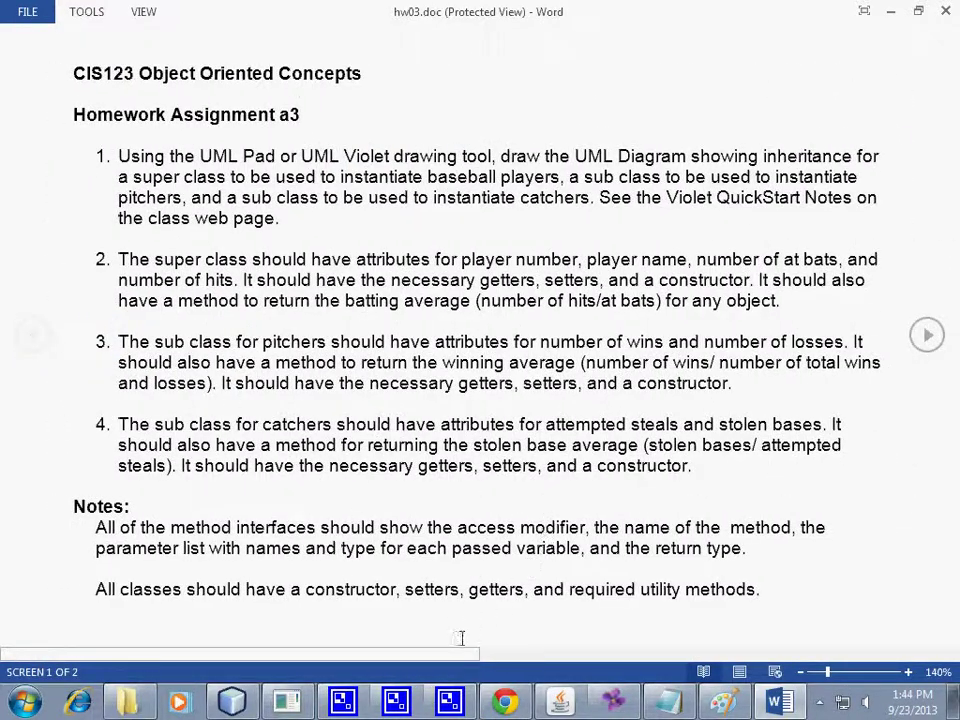